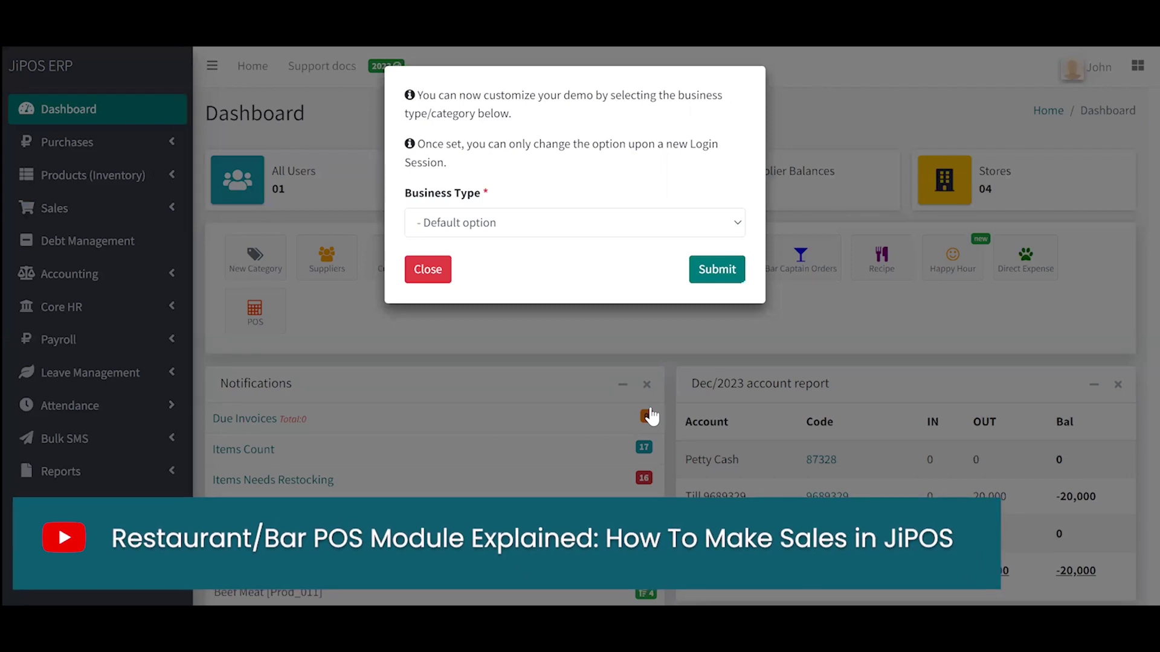
# Step: Dismiss the browser's password warning and submit Bar and Restaurant as the business type
pyautogui.press('Return')
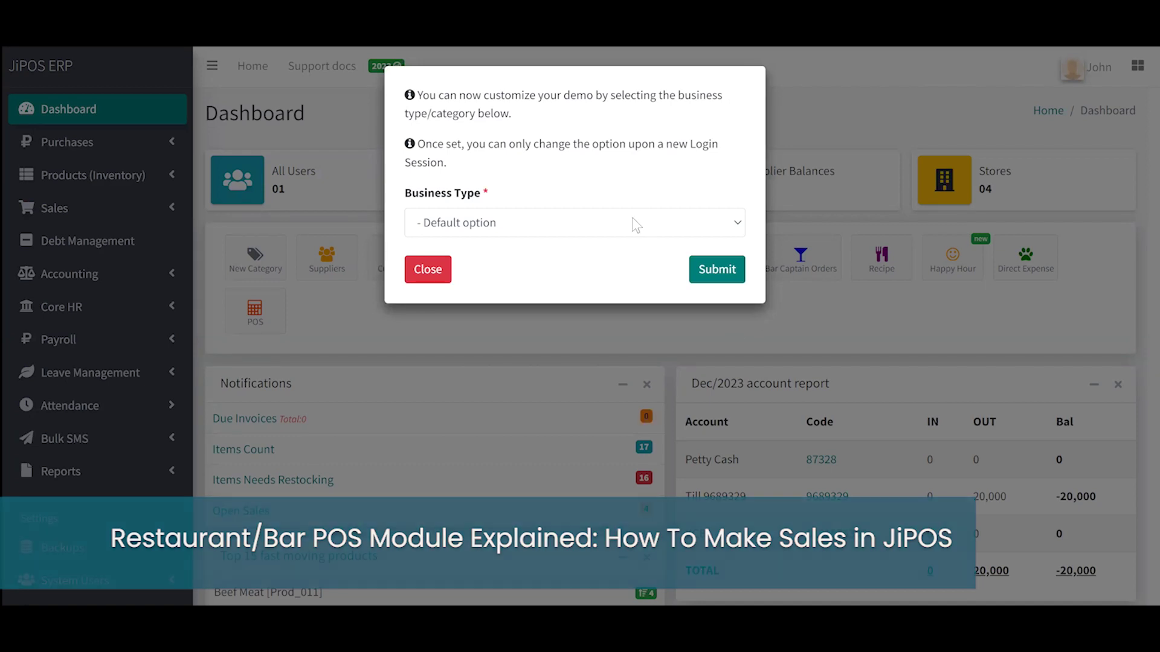
pyautogui.click(634, 222)
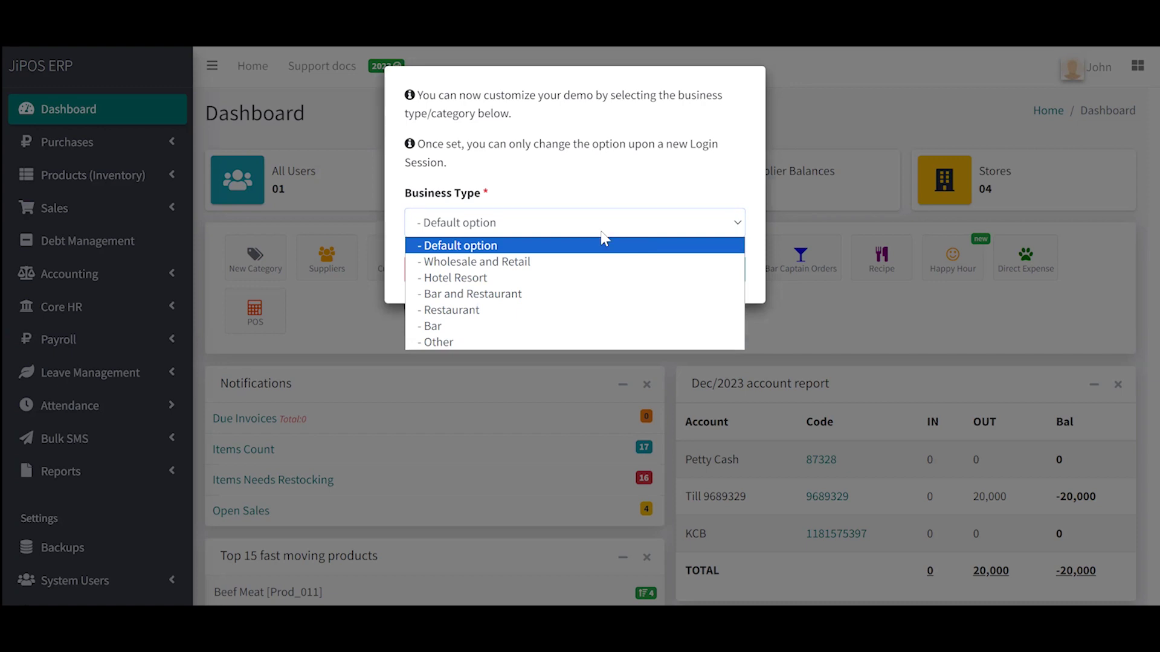
pyautogui.click(492, 295)
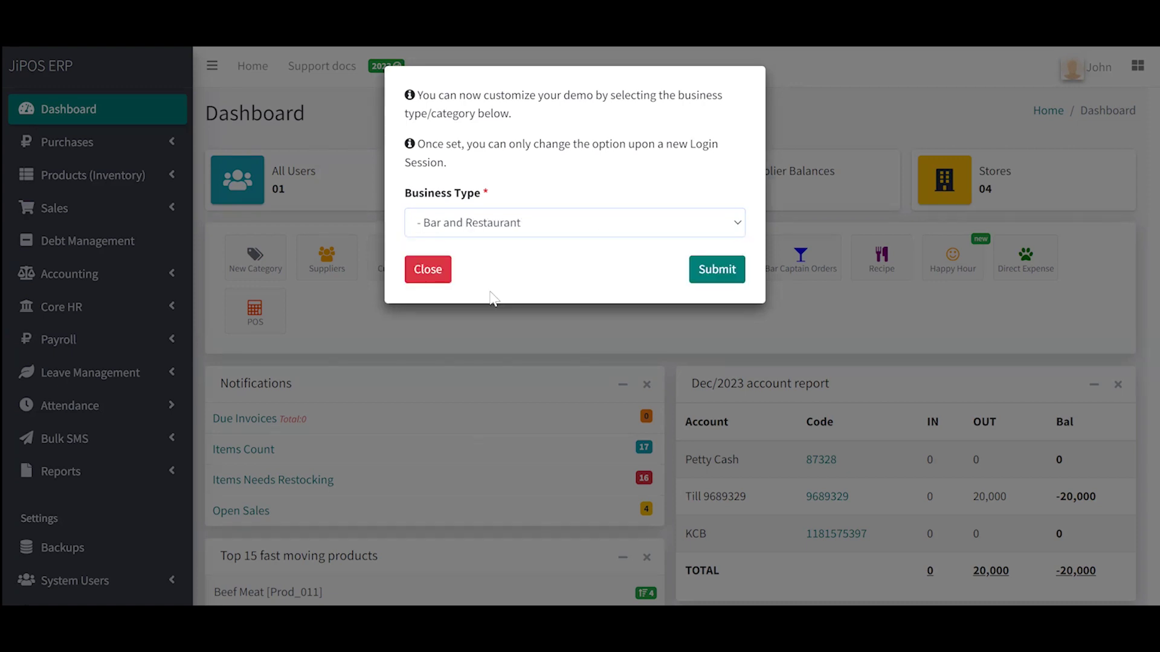
pyautogui.click(717, 270)
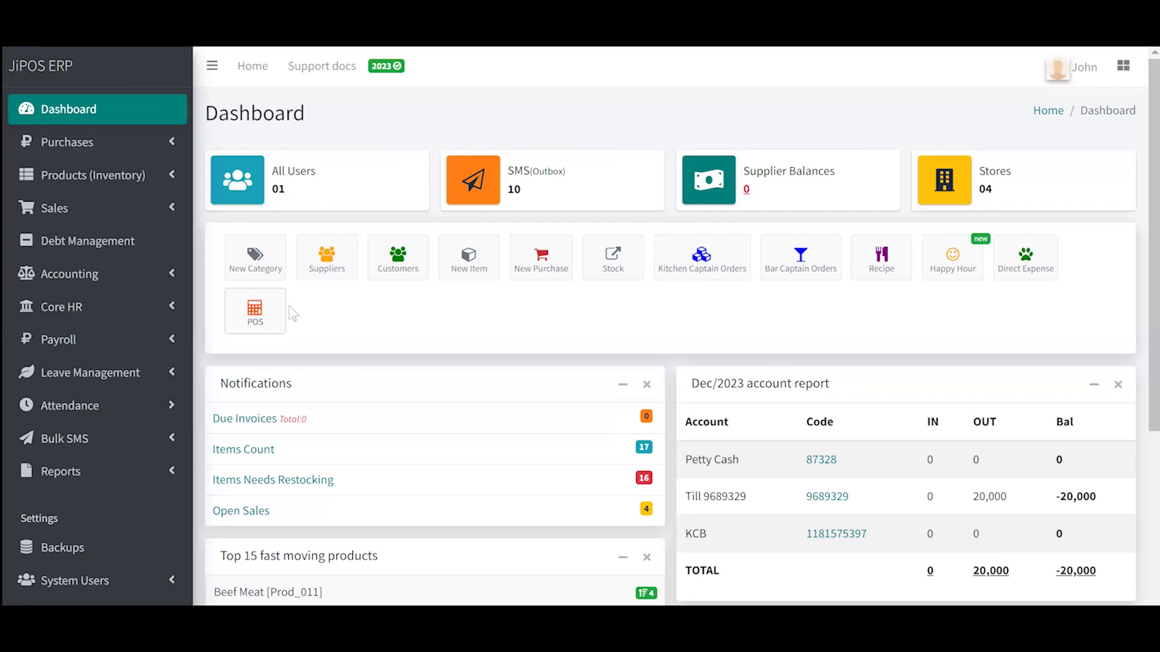
# Step: Open the point-of-sale screen from the dashboard's POS shortcut
pyautogui.click(254, 316)
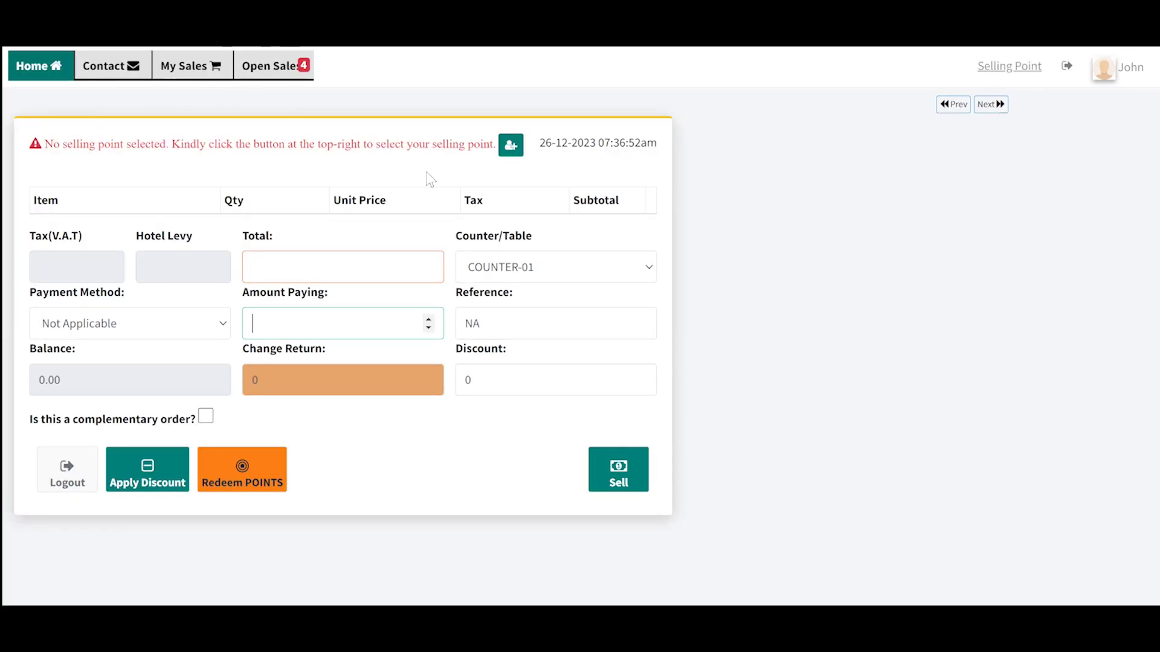
# Step: Choose Selling store as the POS selling point
pyautogui.click(1009, 64)
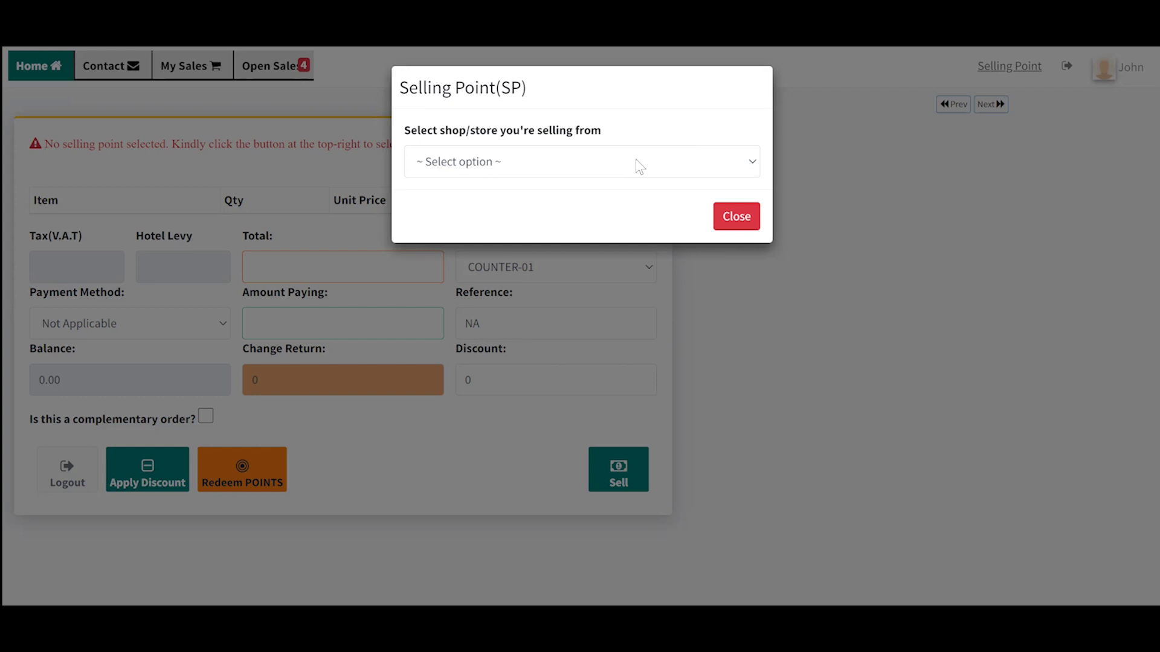
pyautogui.click(555, 152)
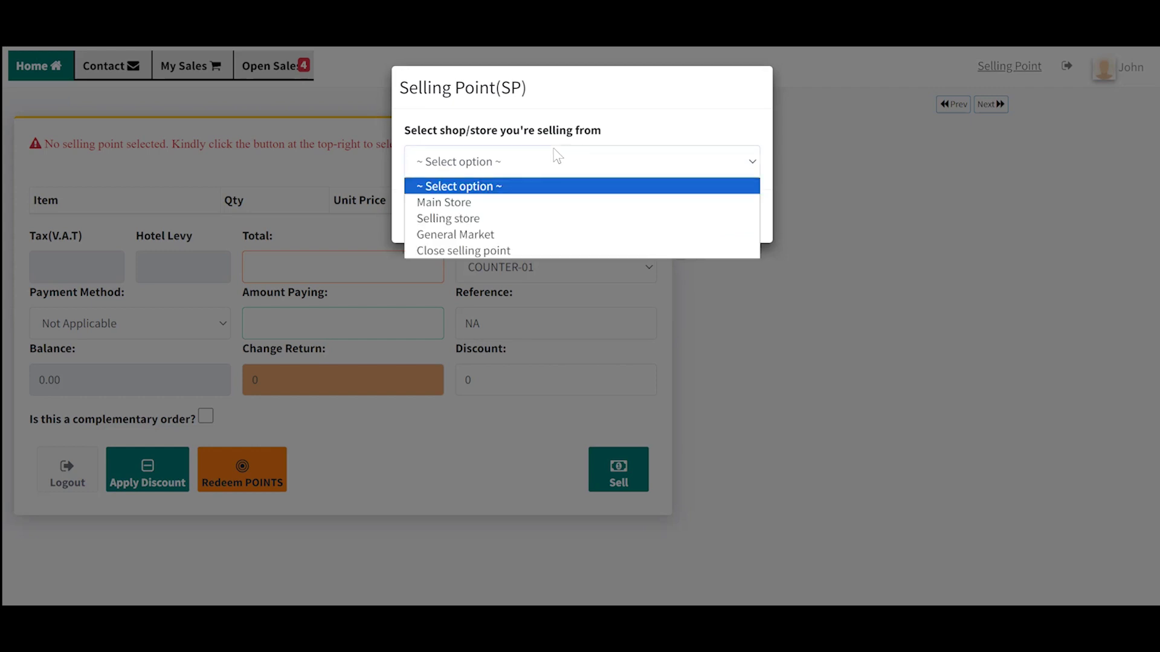
pyautogui.click(495, 218)
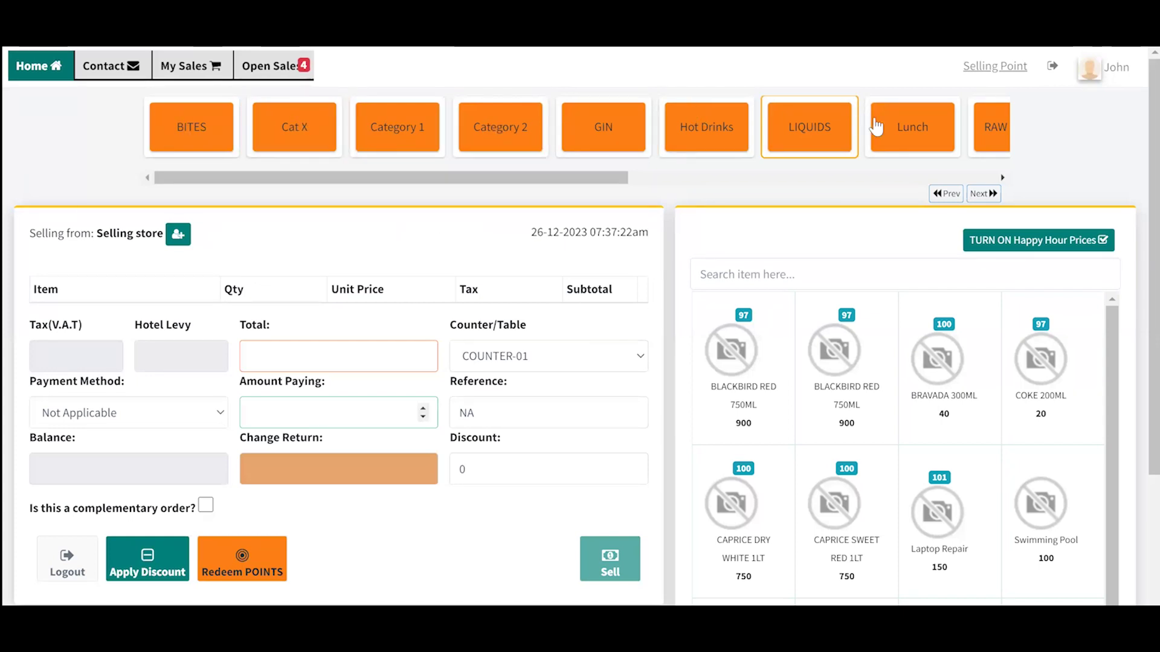
pyautogui.moveTo(441, 176)
pyautogui.mouseDown()
pyautogui.moveTo(805, 175)
pyautogui.moveTo(427, 181)
pyautogui.moveTo(822, 169)
pyautogui.moveTo(450, 176)
pyautogui.mouseUp()
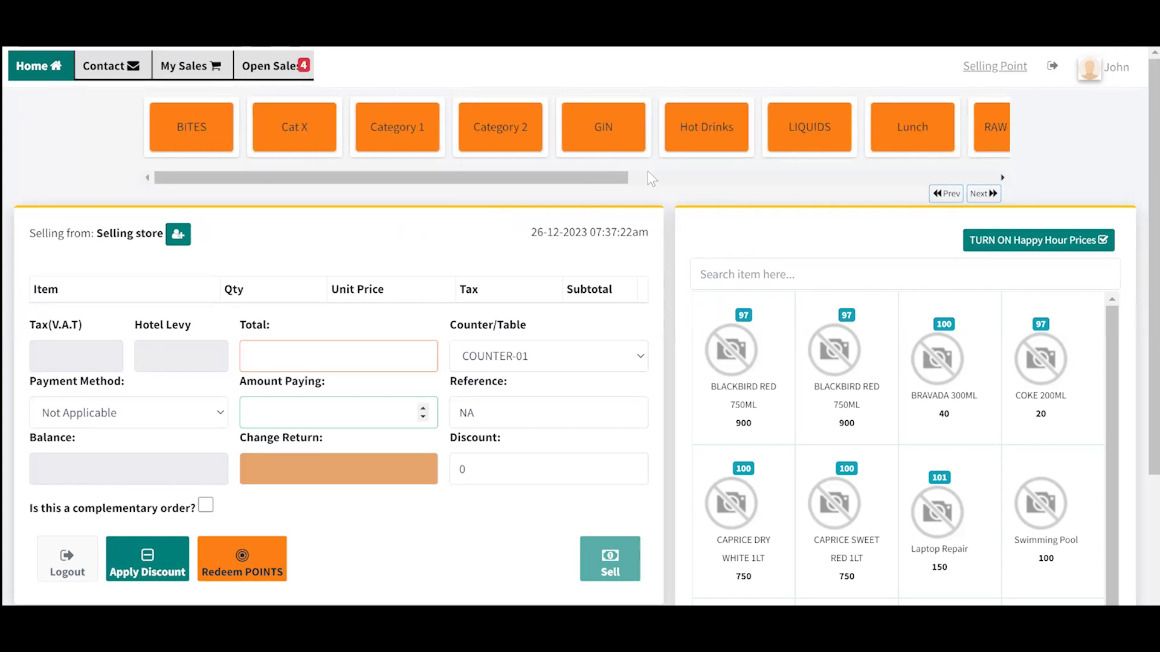
pyautogui.click(981, 195)
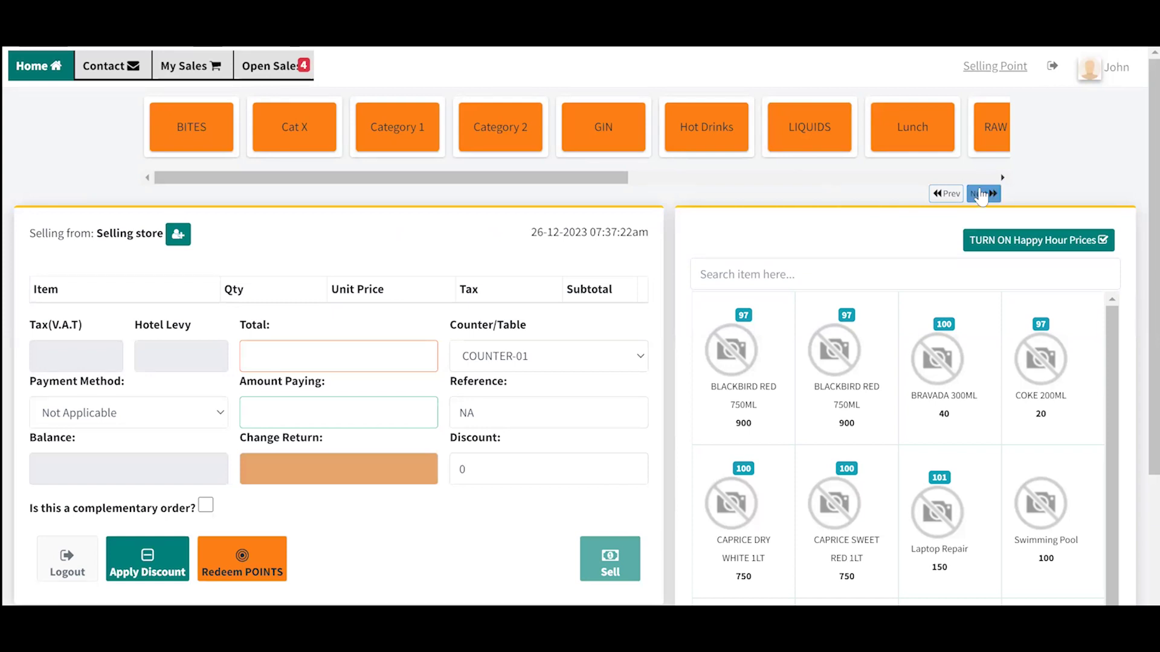
pyautogui.click(947, 195)
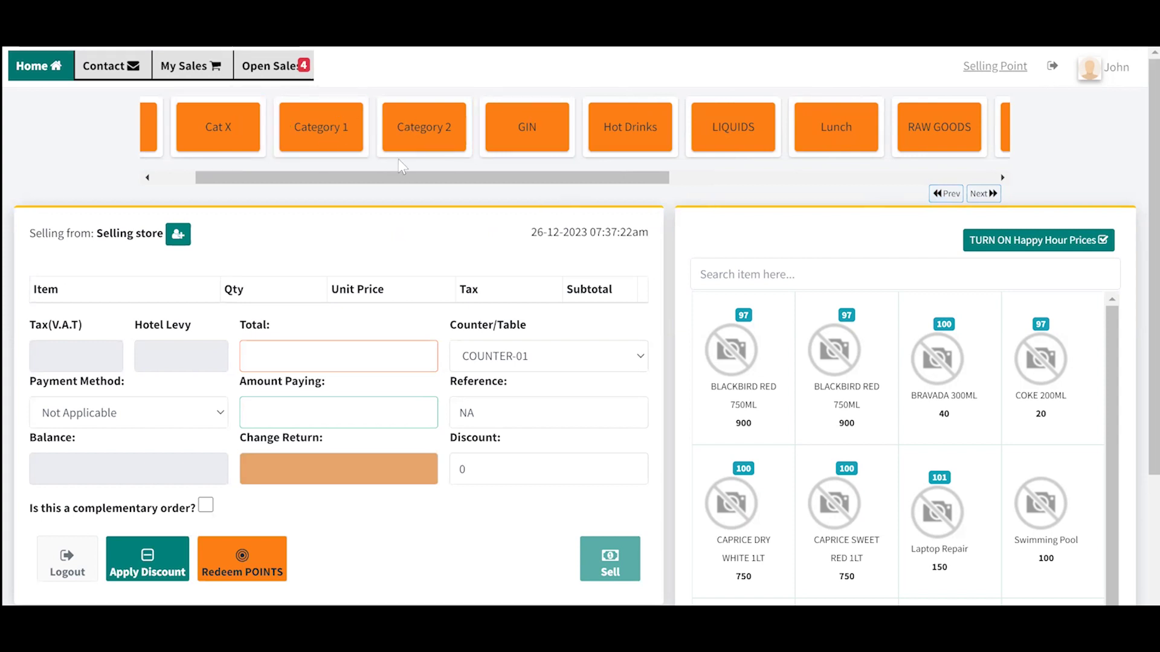
pyautogui.moveTo(413, 176); pyautogui.dragTo(325, 194)
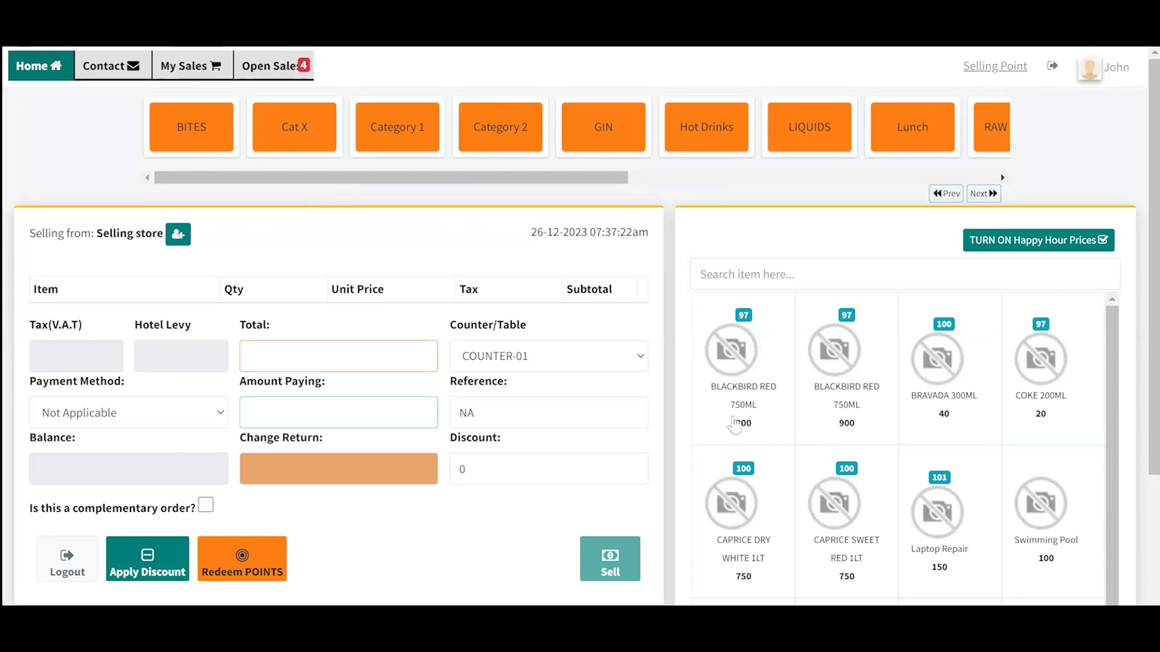
pyautogui.click(195, 138)
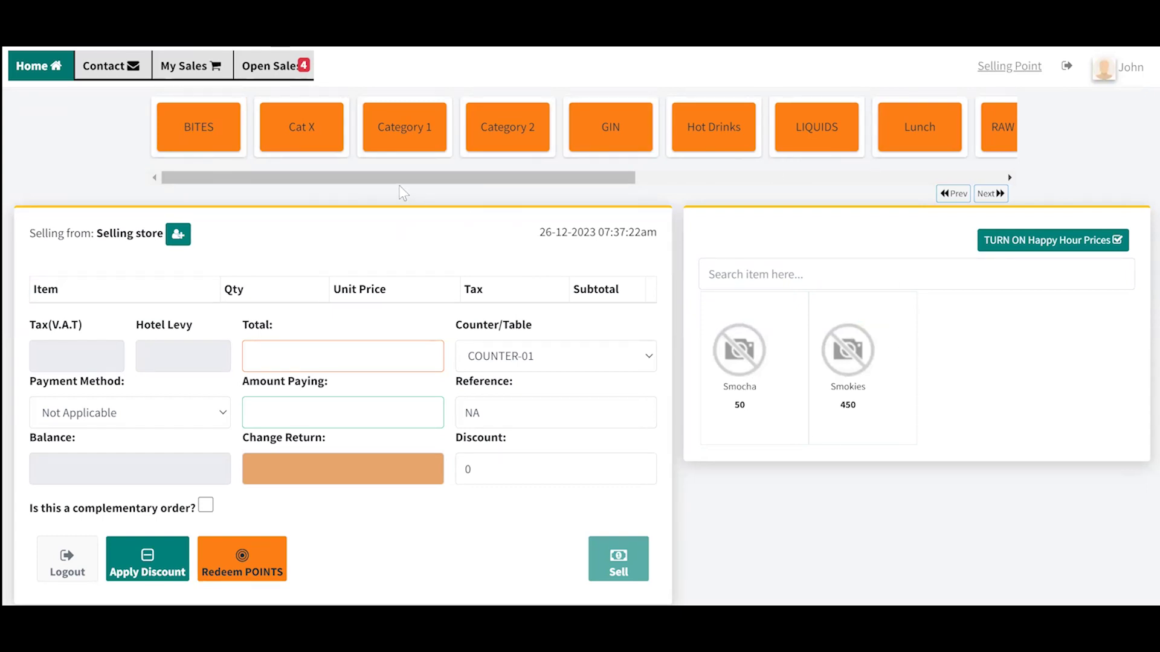
pyautogui.click(320, 139)
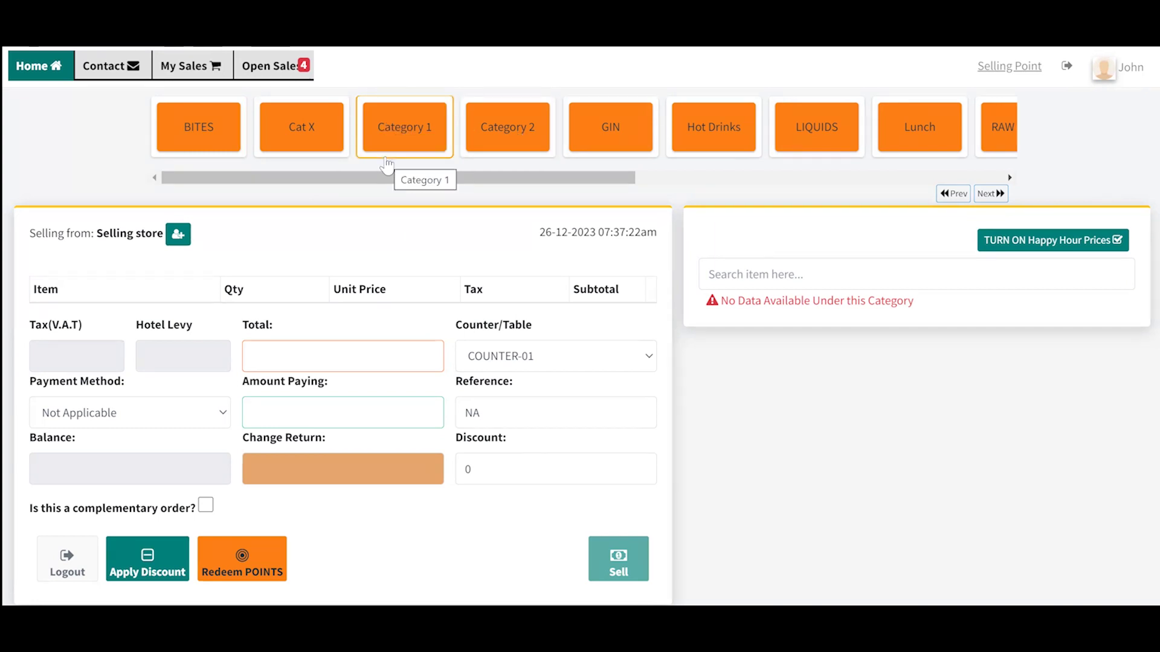
pyautogui.click(623, 124)
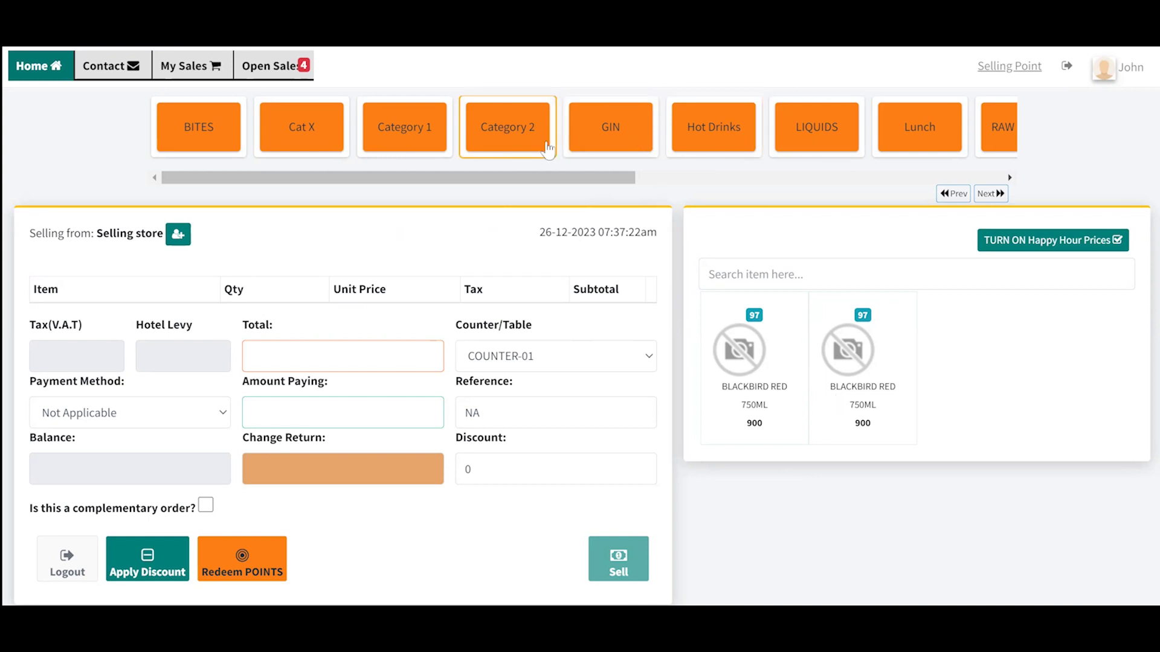
pyautogui.moveTo(343, 177); pyautogui.dragTo(507, 187)
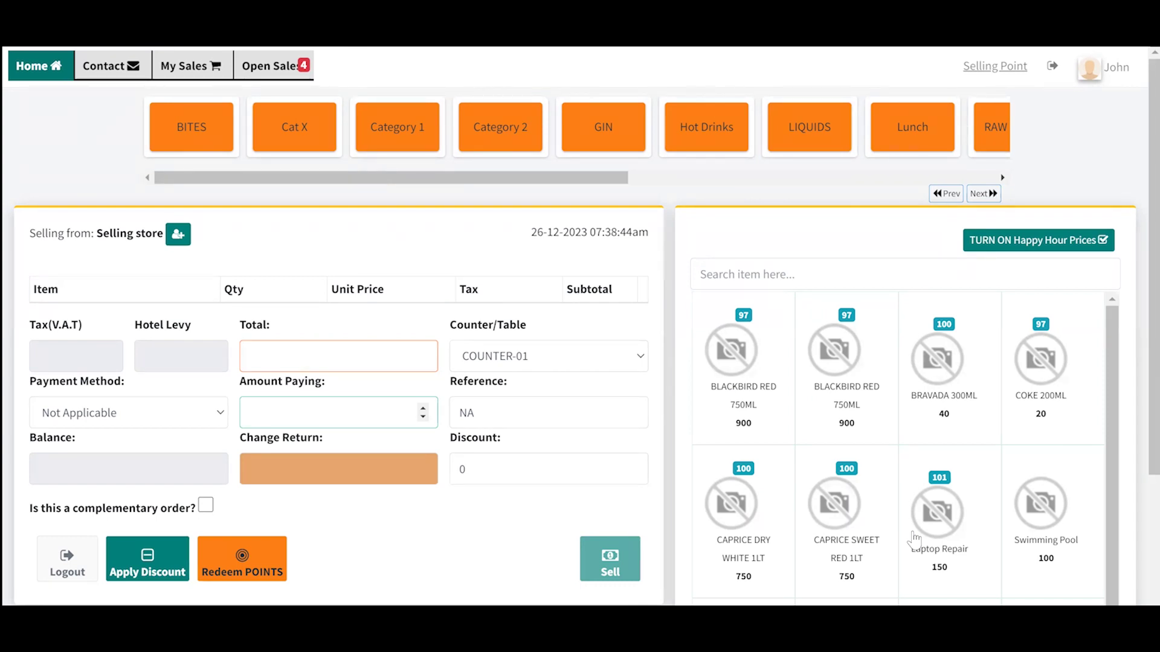
# Step: Add CAPRICE SWEET RED 1LT, Laptop Repair and Swimming Pool, then select CAPRICE's quantity field
pyautogui.scroll(-1, 914, 534)
pyautogui.scroll(-1, 912, 531)
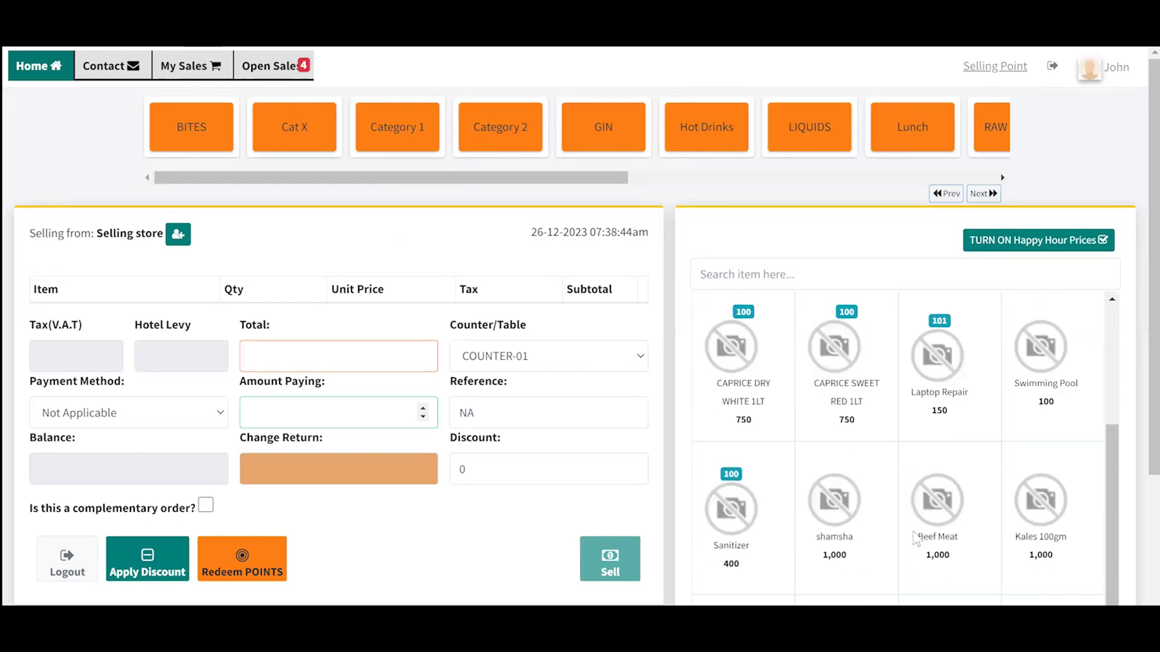
pyautogui.scroll(1, 914, 541)
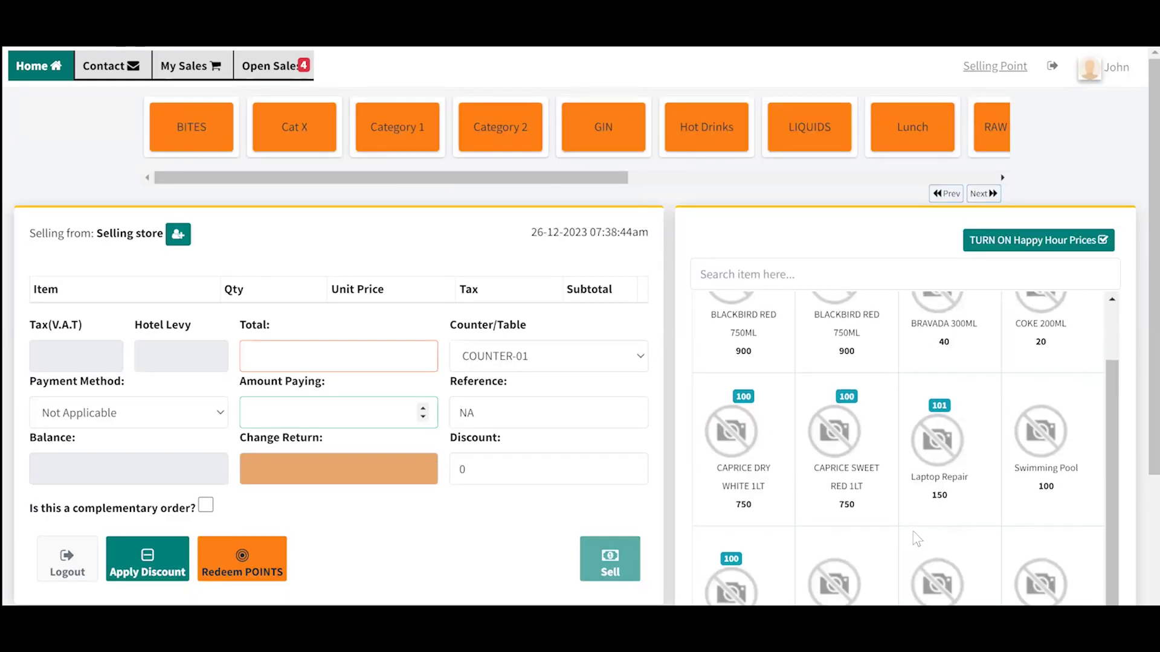
pyautogui.click(852, 425)
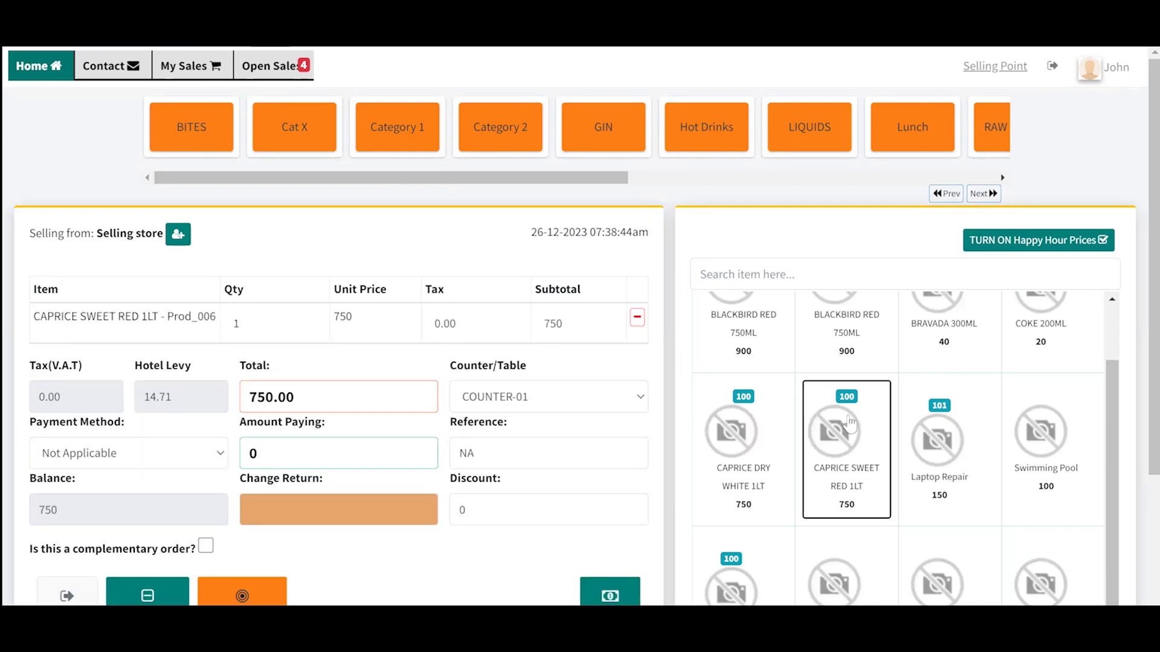
pyautogui.click(938, 423)
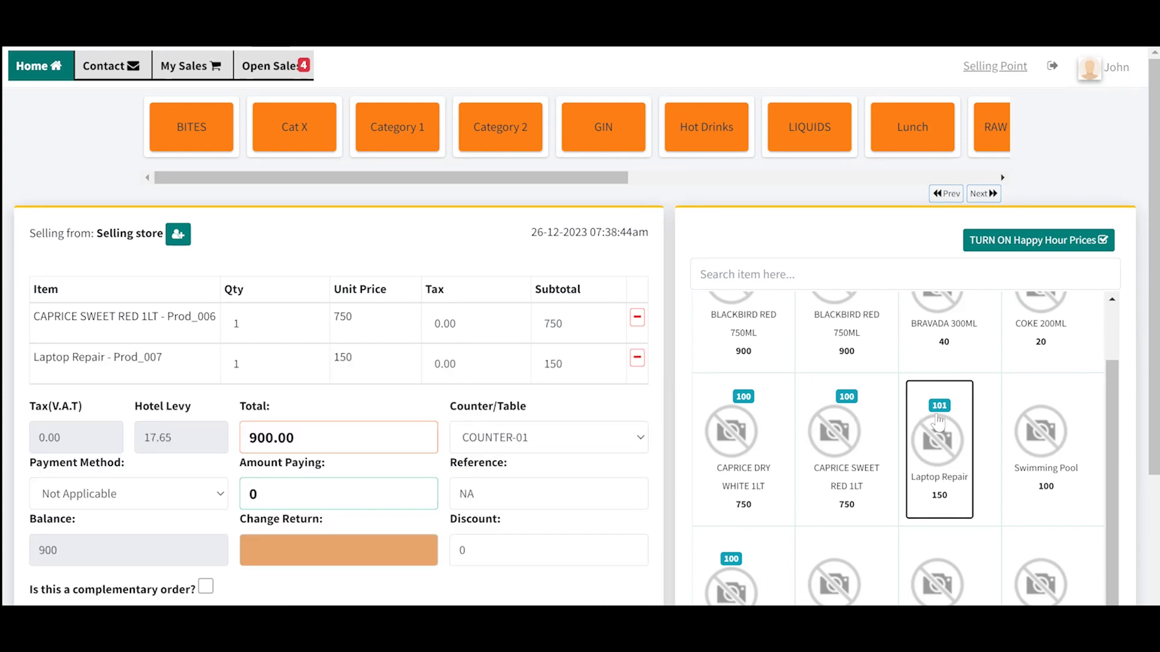
pyautogui.click(1023, 435)
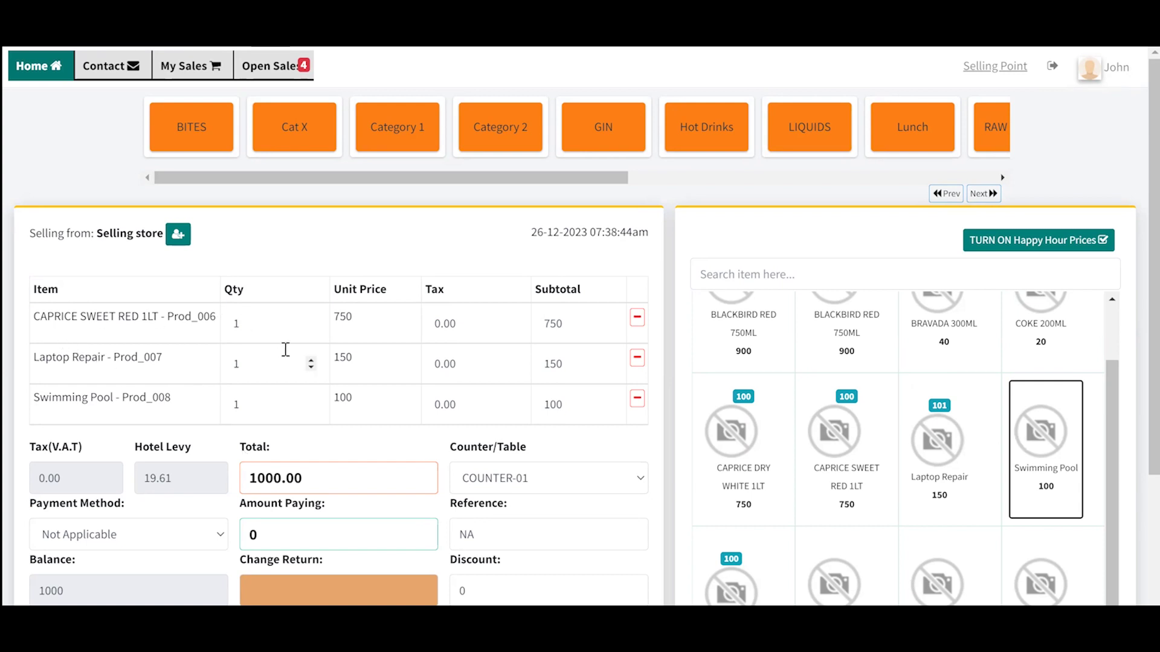
pyautogui.click(240, 322)
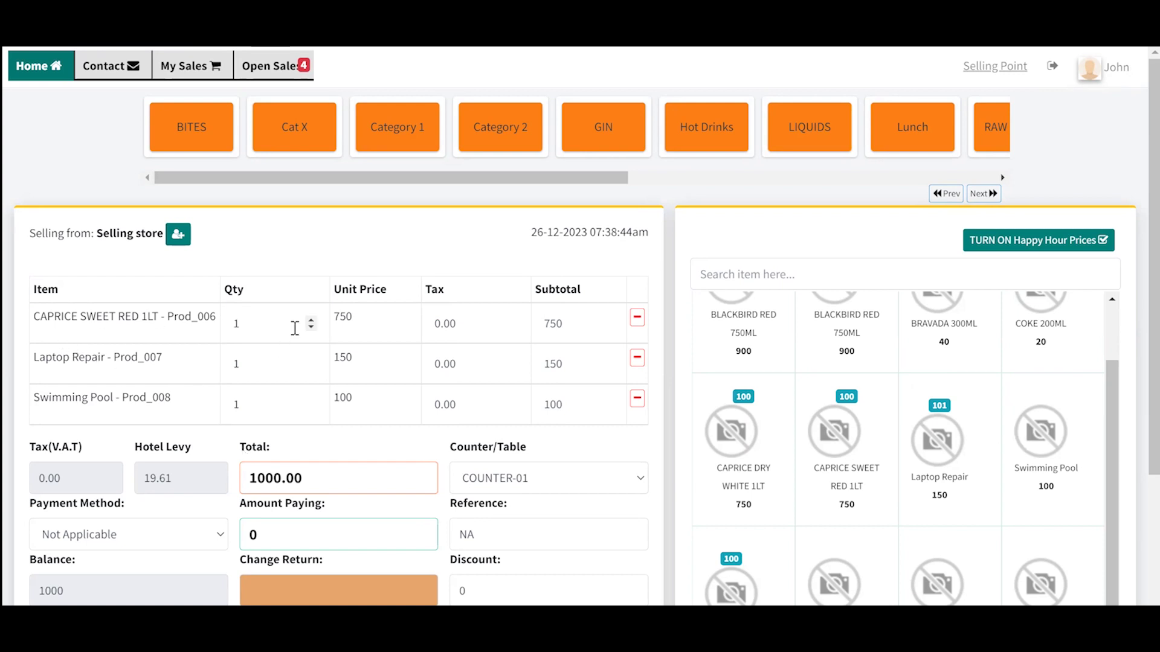
# Step: Set the CAPRICE SWEET RED 1LT quantity to 3, bringing the total to 2500.00
pyautogui.press('BackSpace')
pyautogui.write('2')
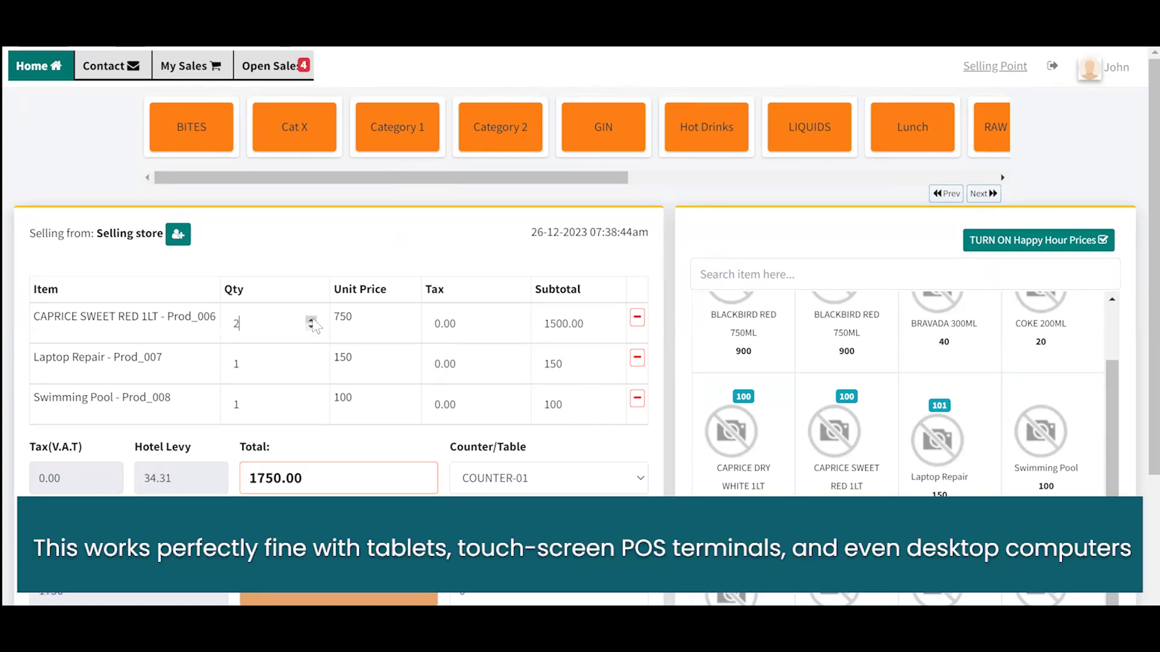
pyautogui.click(312, 321)
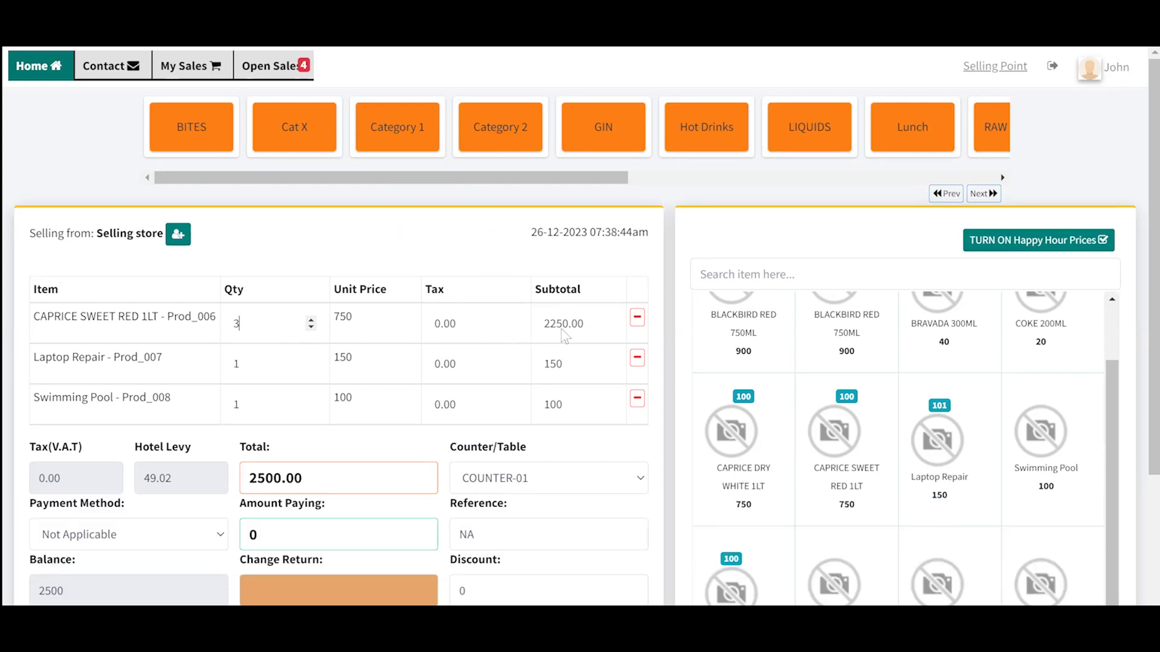
pyautogui.scroll(-1, 477, 428)
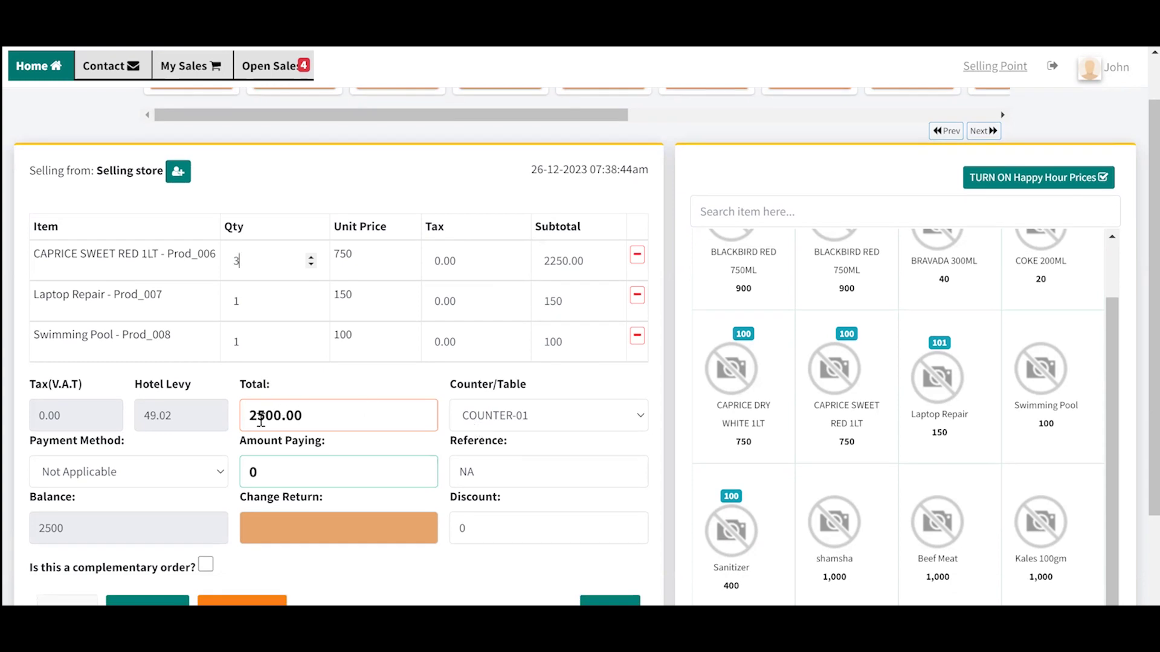
pyautogui.scroll(-1, 423, 341)
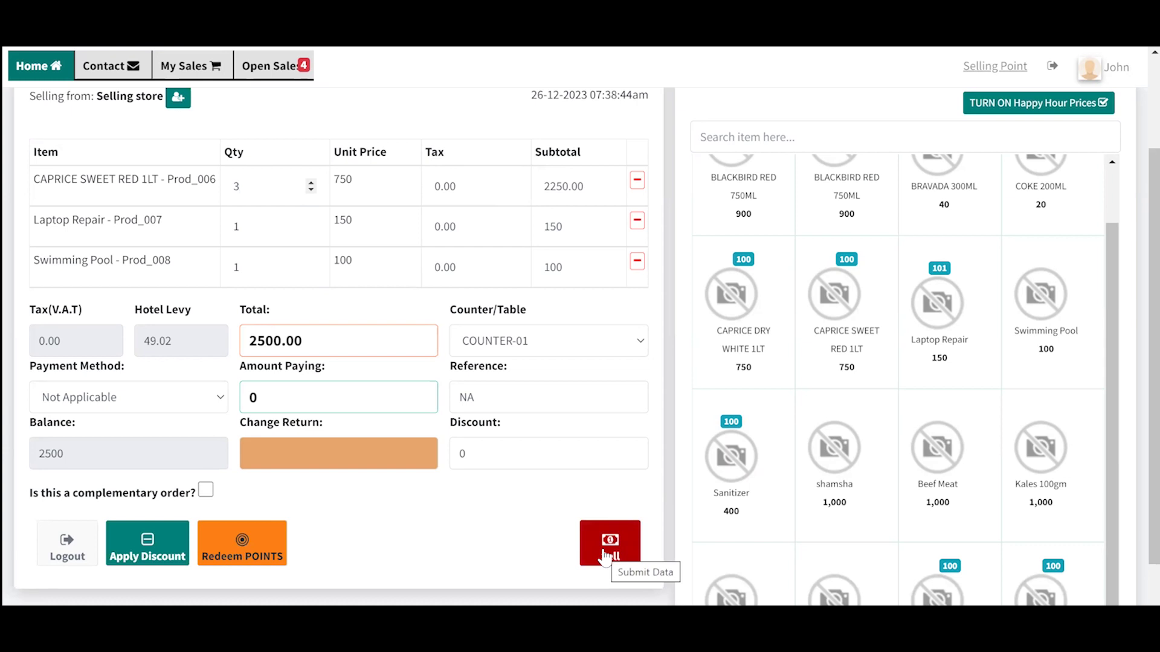
# Step: Submit the 2500.00 sale and maximize the receipt #0006 print preview
pyautogui.click(604, 557)
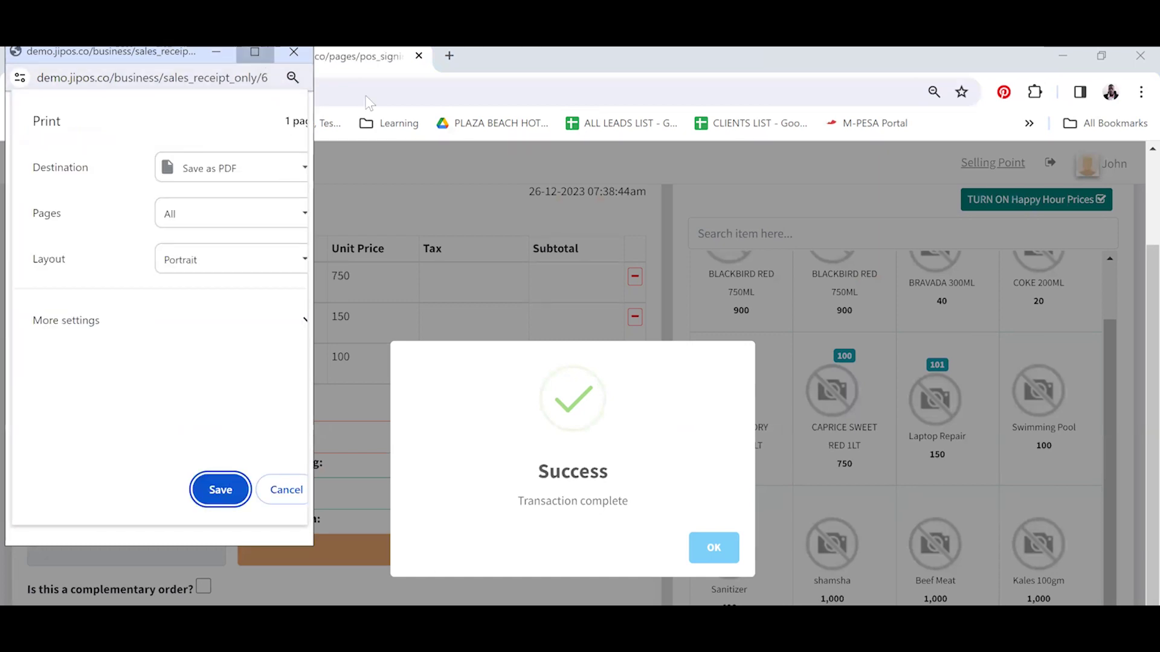
pyautogui.click(254, 52)
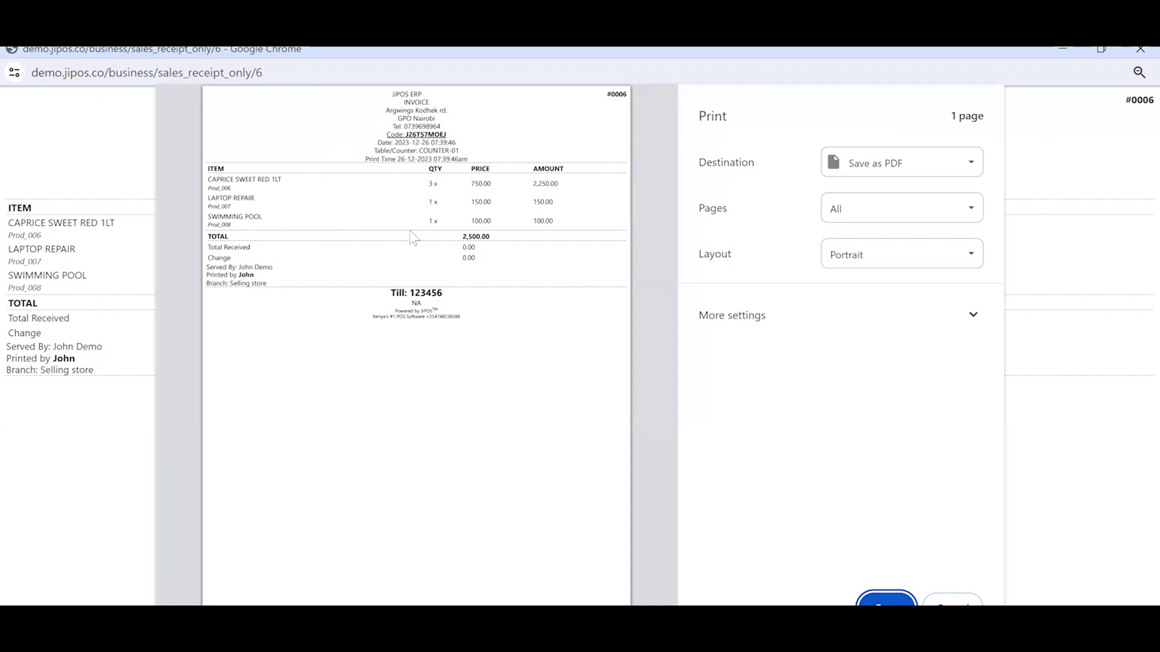
pyautogui.doubleClick(436, 140)
pyautogui.scroll(5, 436, 140)
pyautogui.scroll(1, 437, 140)
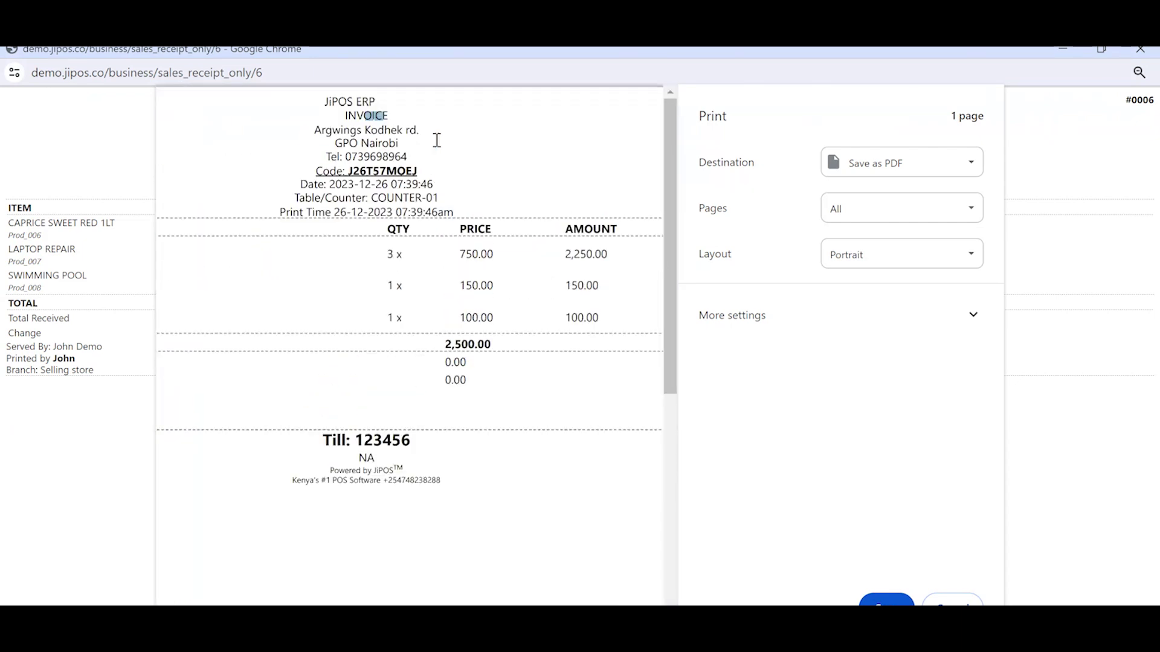
pyautogui.moveTo(387, 115); pyautogui.dragTo(345, 115)
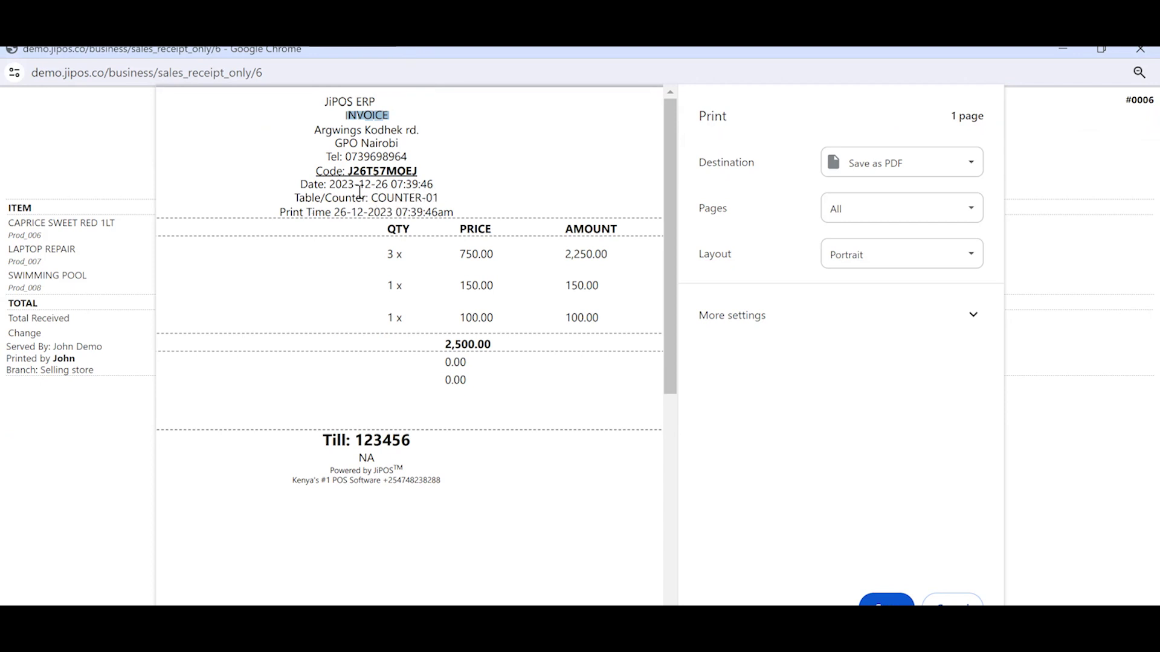
pyautogui.moveTo(315, 171); pyautogui.dragTo(423, 170)
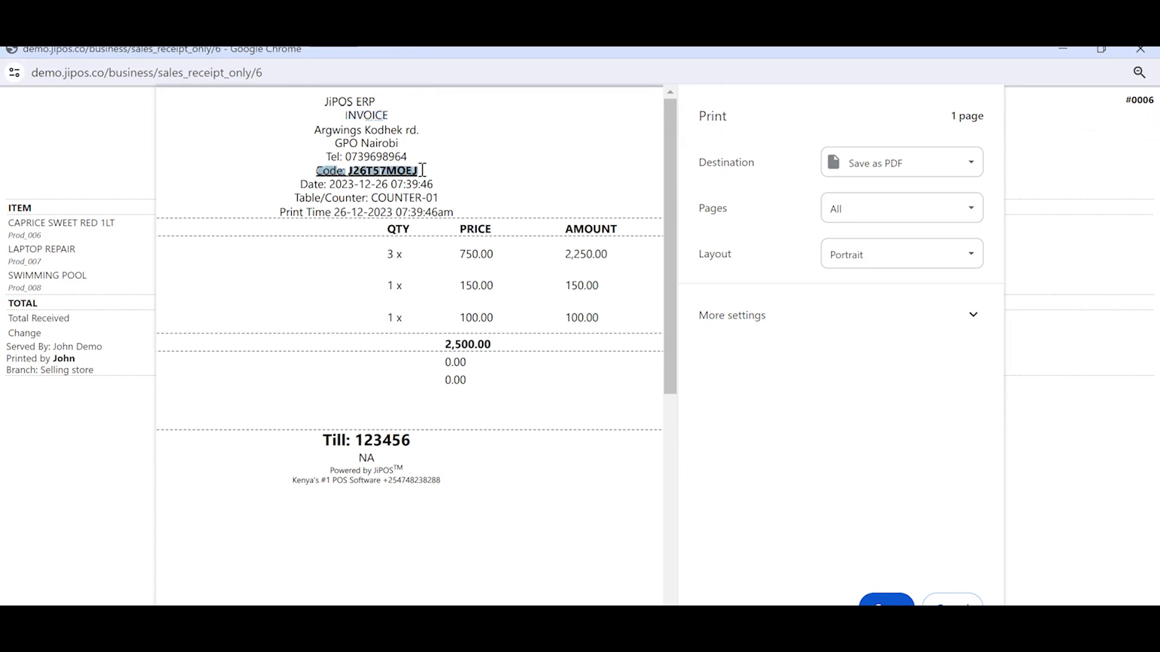
pyautogui.click(423, 170)
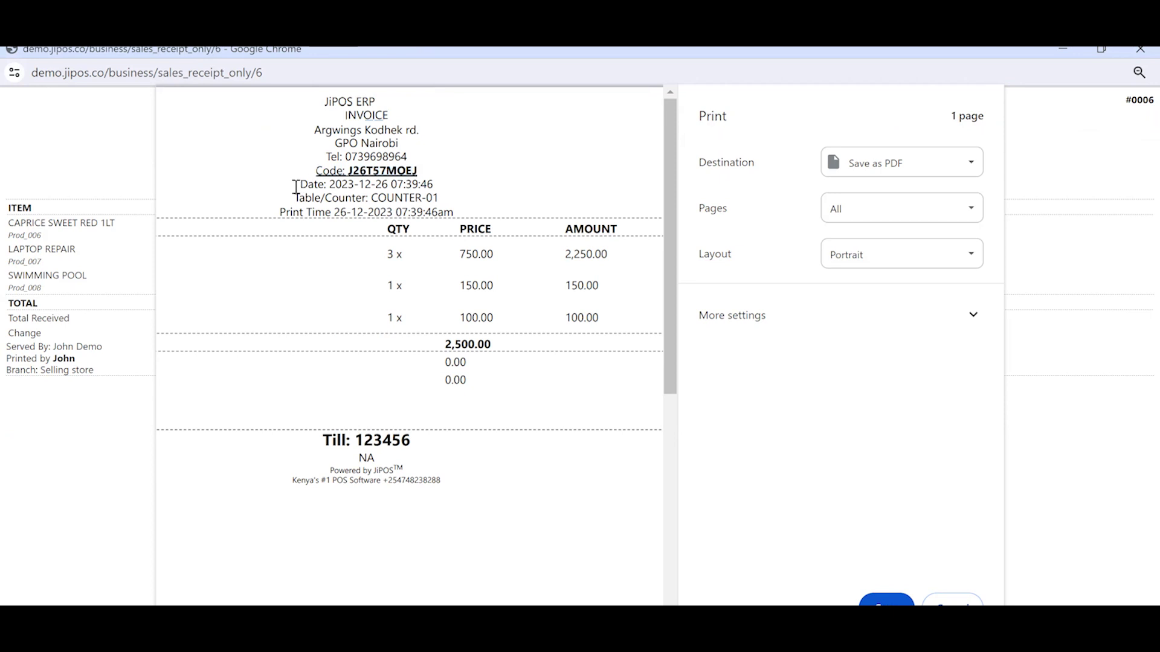
pyautogui.moveTo(298, 184); pyautogui.dragTo(435, 188)
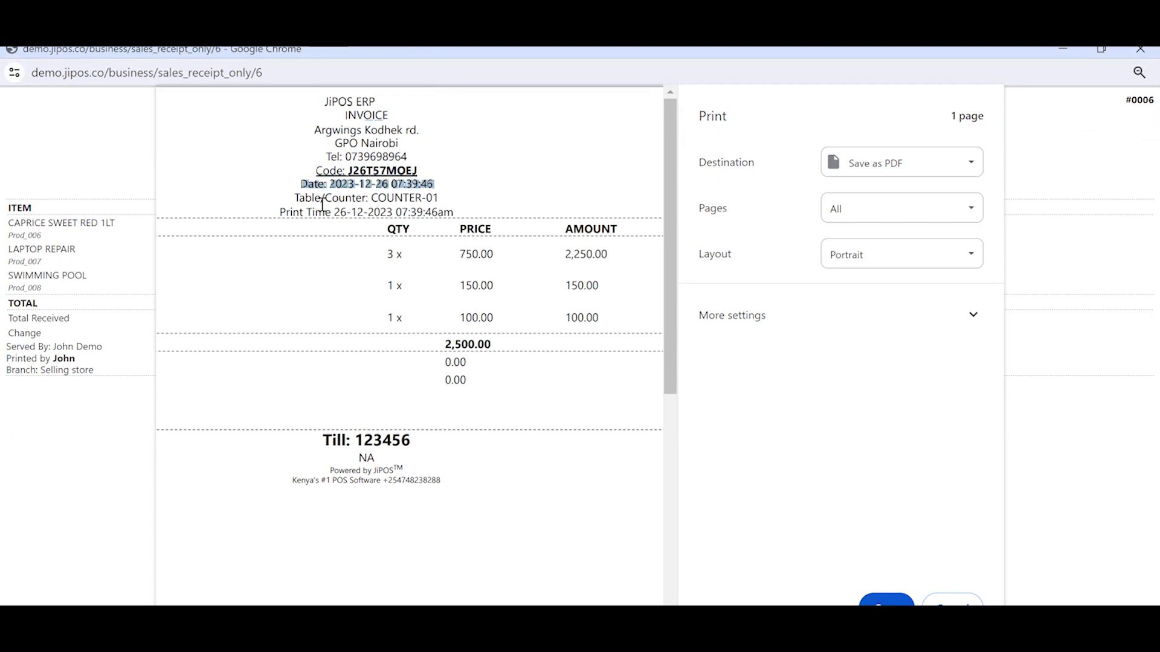
pyautogui.moveTo(300, 198); pyautogui.dragTo(366, 198)
pyautogui.click(399, 197)
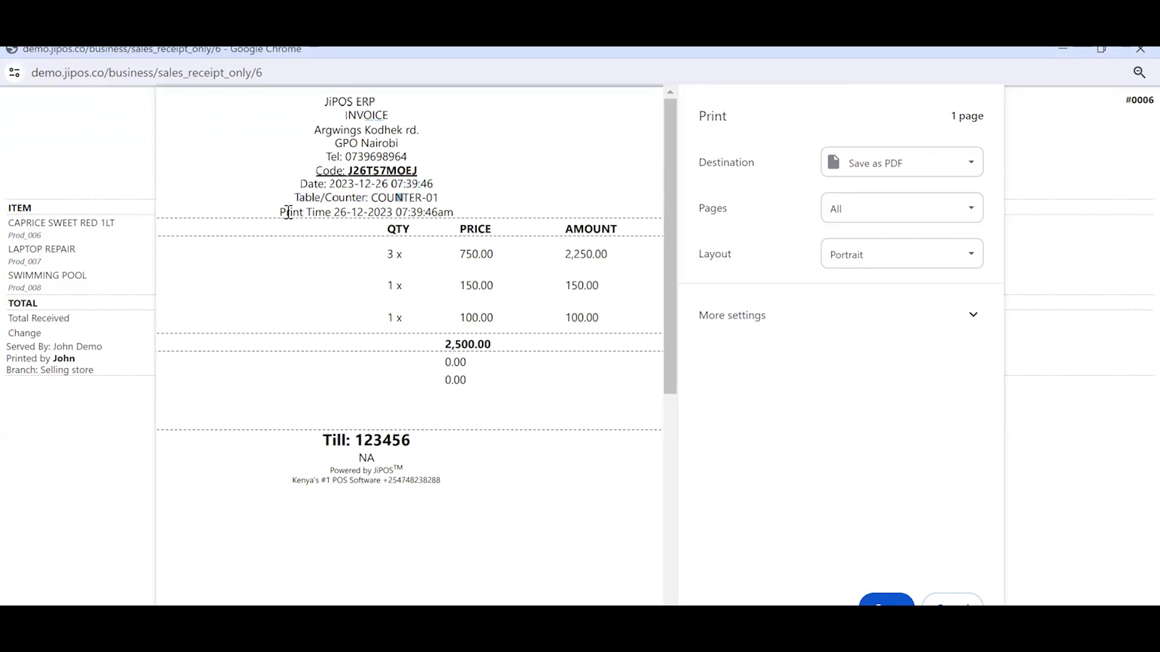
pyautogui.moveTo(281, 212); pyautogui.dragTo(454, 210)
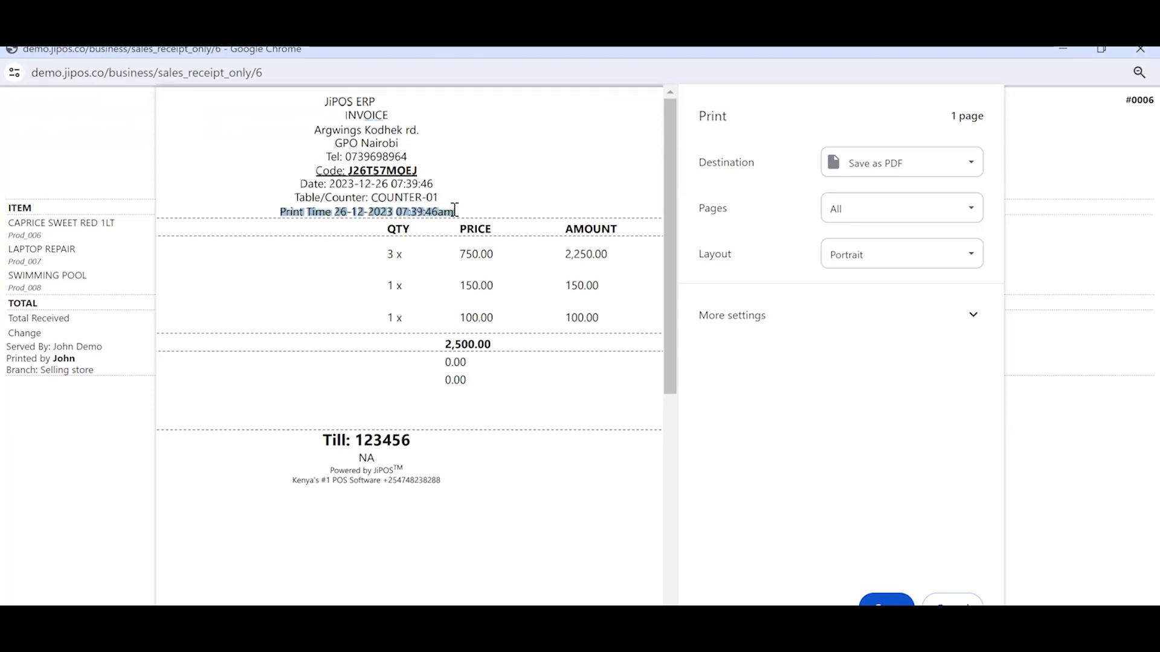
pyautogui.hscroll(-3, 454, 210)
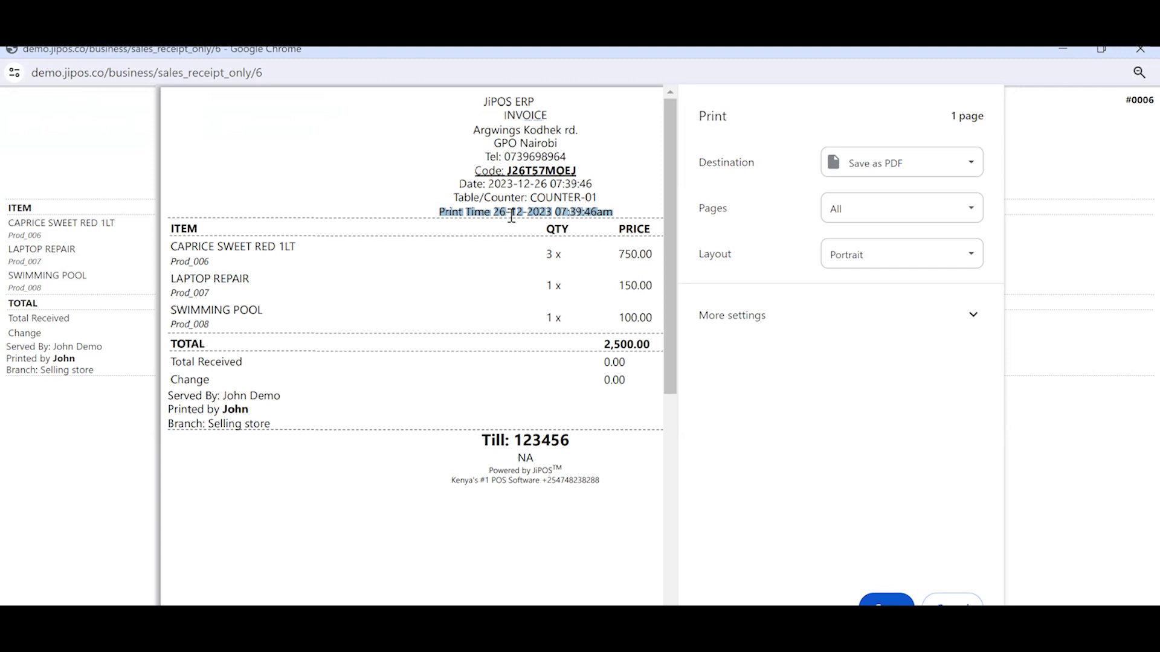
# Step: Review the receipt, highlighting the server, Printed by and footer phone details
pyautogui.click(515, 195)
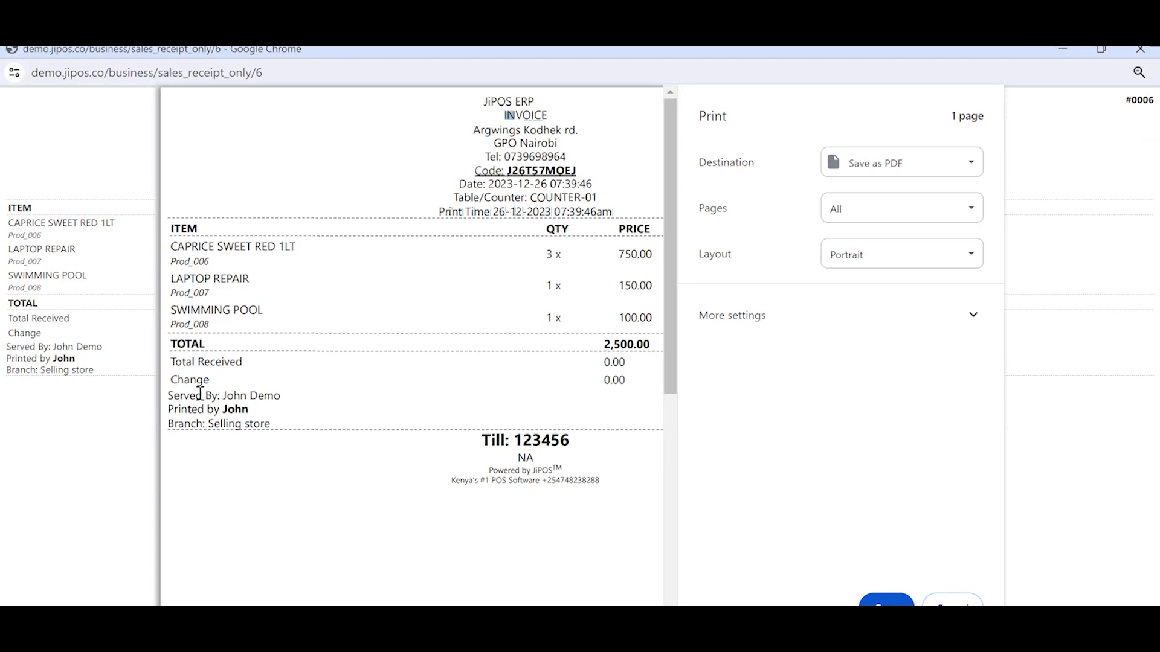
pyautogui.moveTo(223, 395); pyautogui.dragTo(281, 395)
pyautogui.moveTo(216, 409); pyautogui.dragTo(253, 410)
pyautogui.click(213, 424)
pyautogui.doubleClick(598, 481)
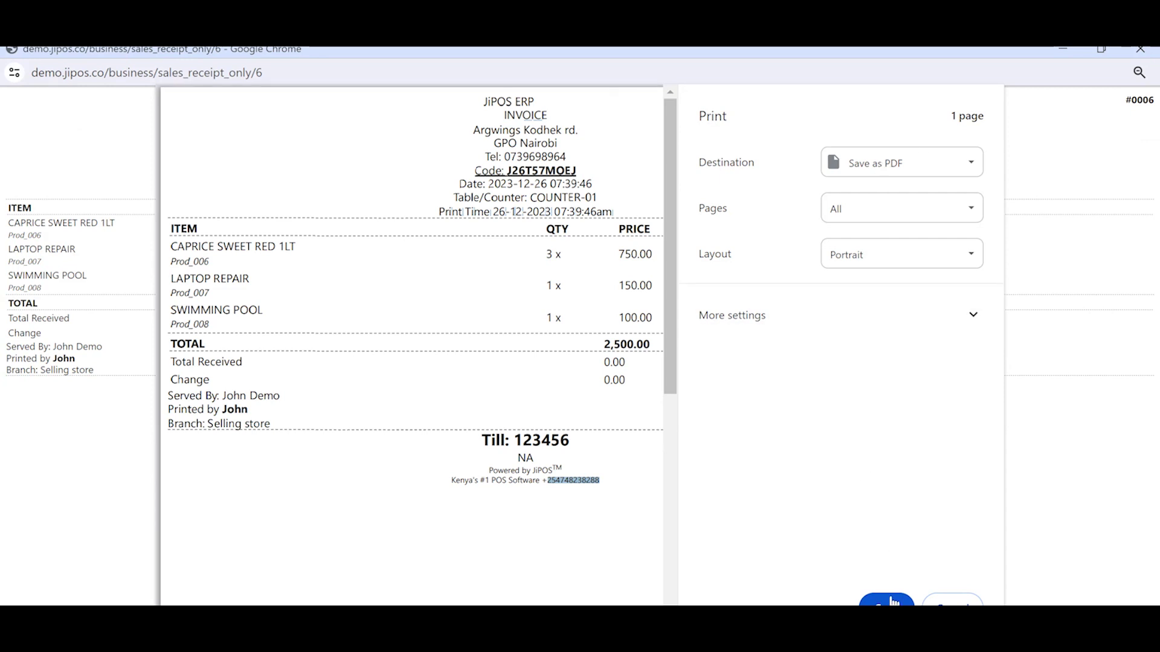
# Step: Keep Save as PDF as the destination and close the print preview window
pyautogui.click(887, 164)
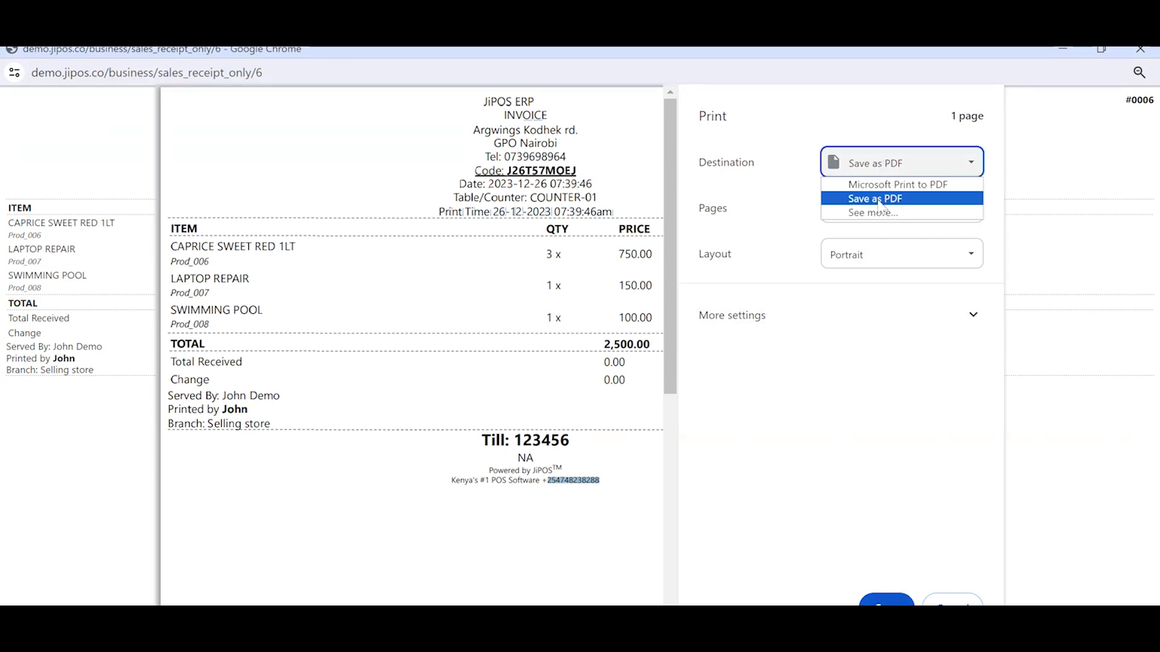
pyautogui.click(885, 439)
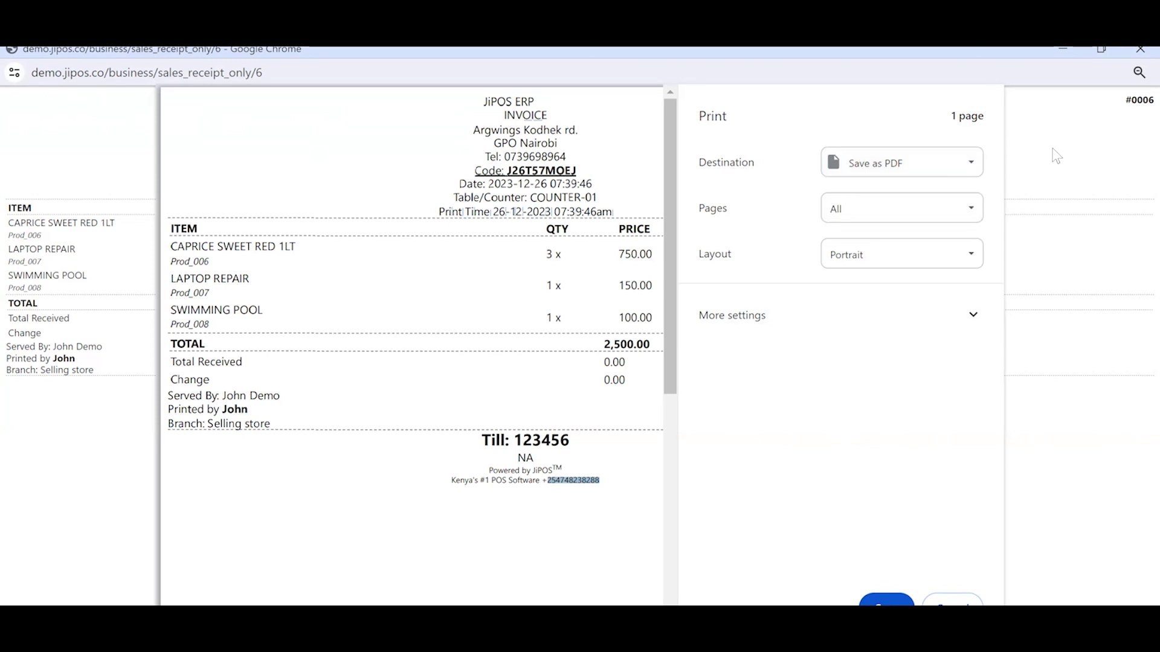
pyautogui.click(1136, 52)
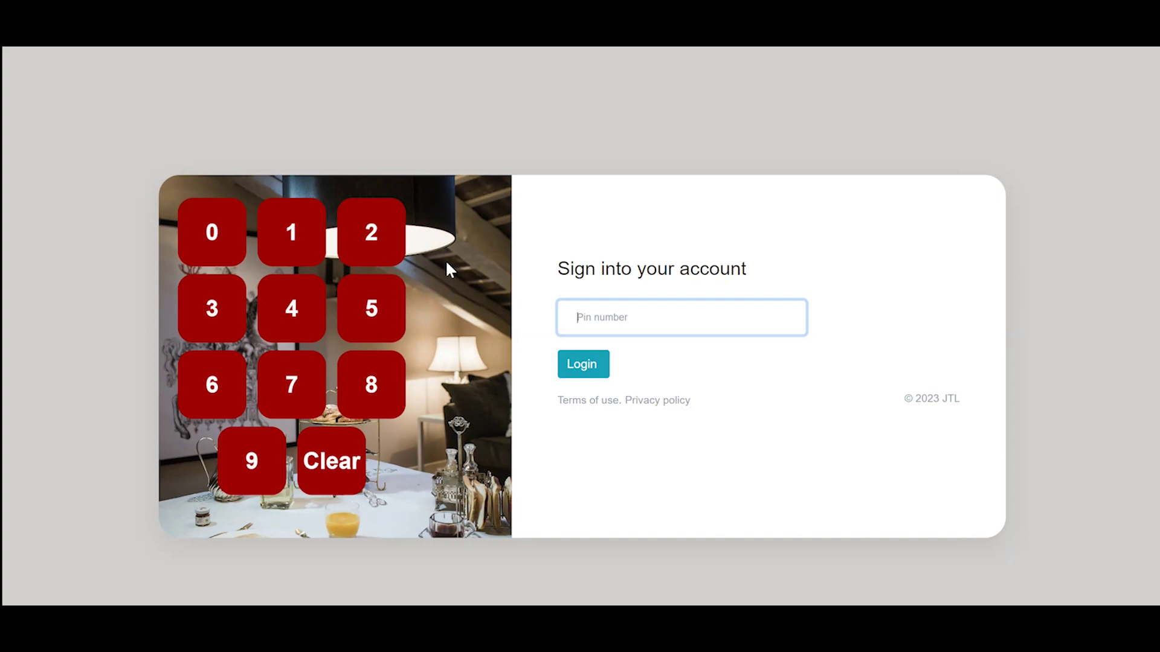
# Step: Log back in with the four-digit PIN
pyautogui.write('1234')
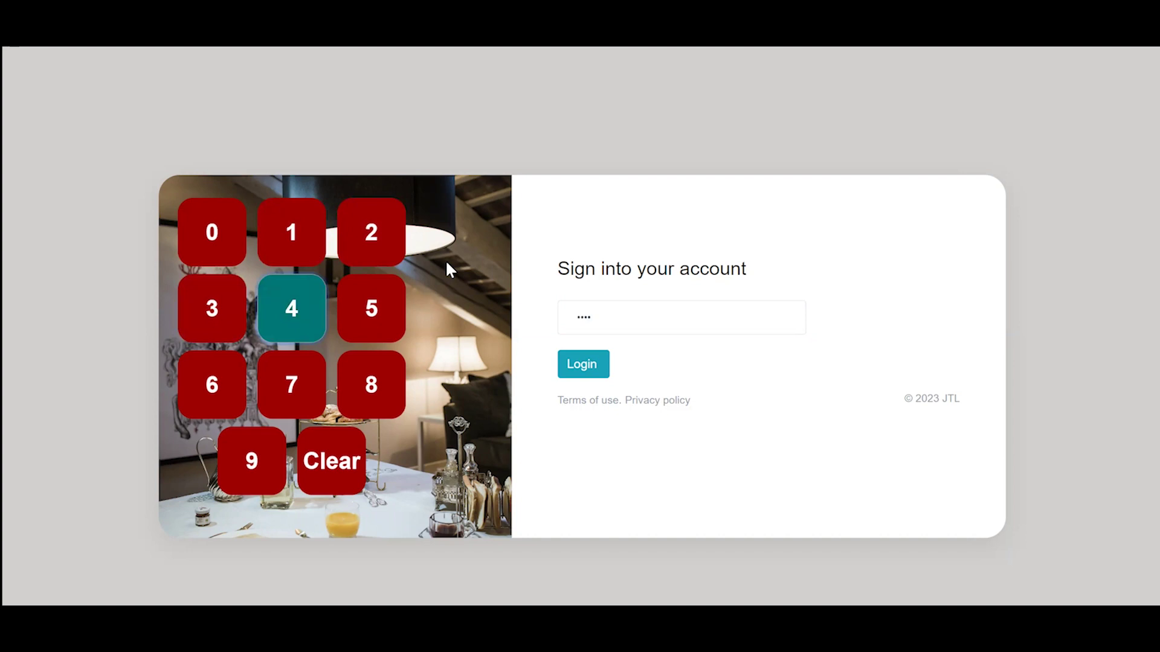
pyautogui.press('Return')
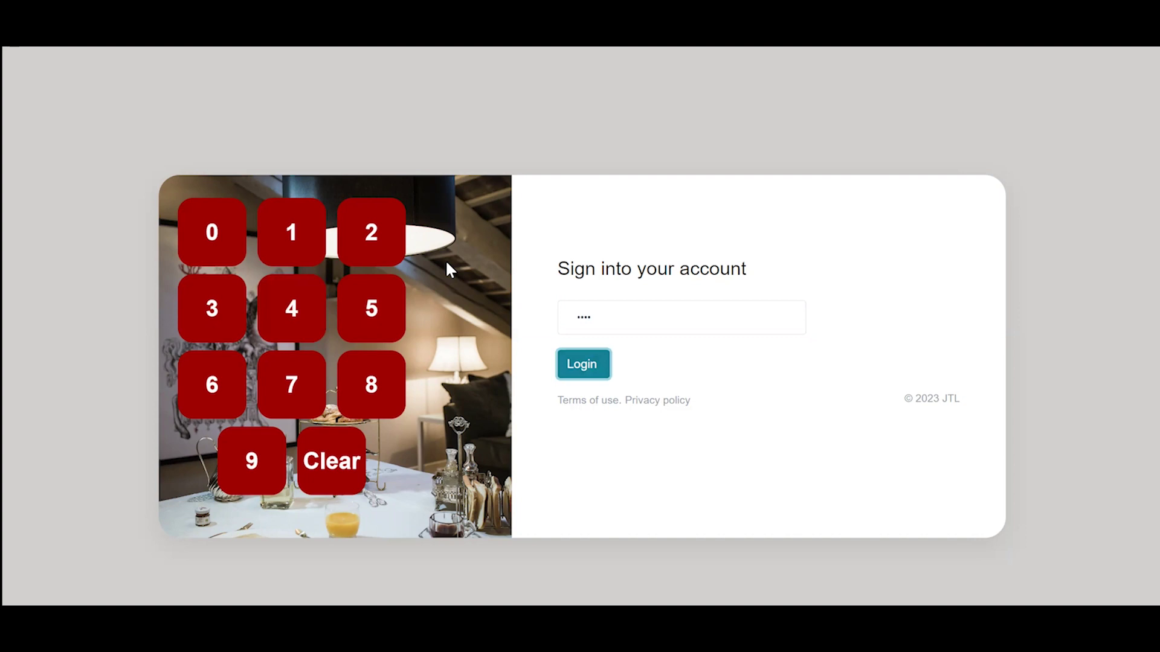